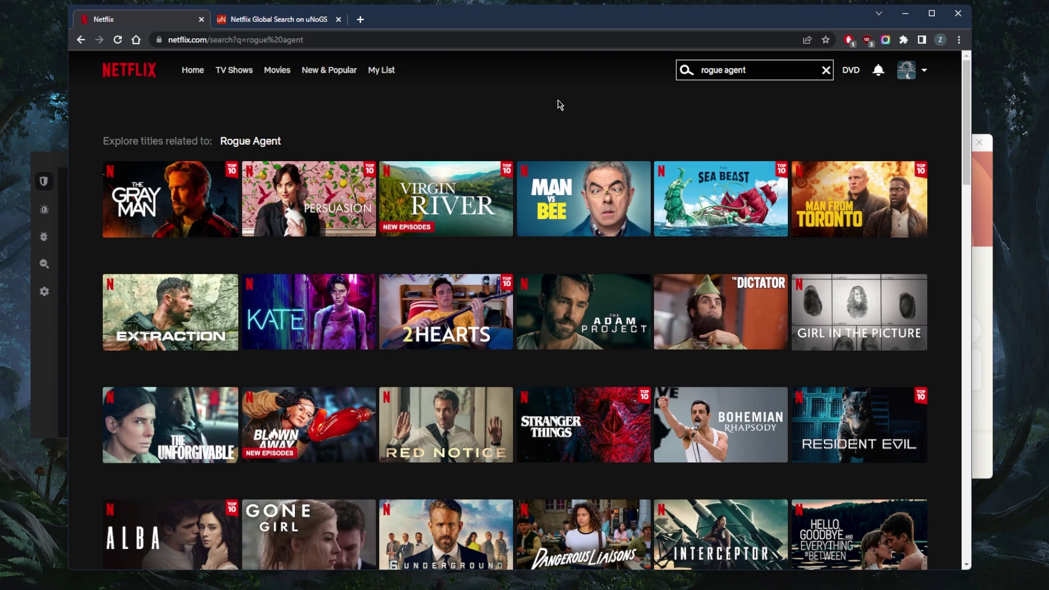
pyautogui.click(325, 22)
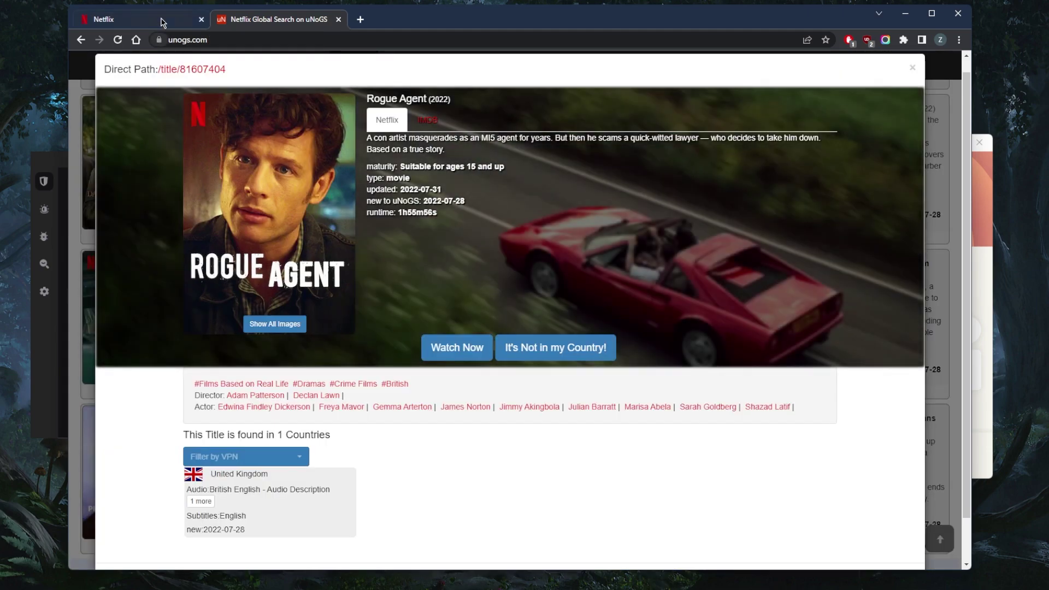
pyautogui.moveTo(162, 19)
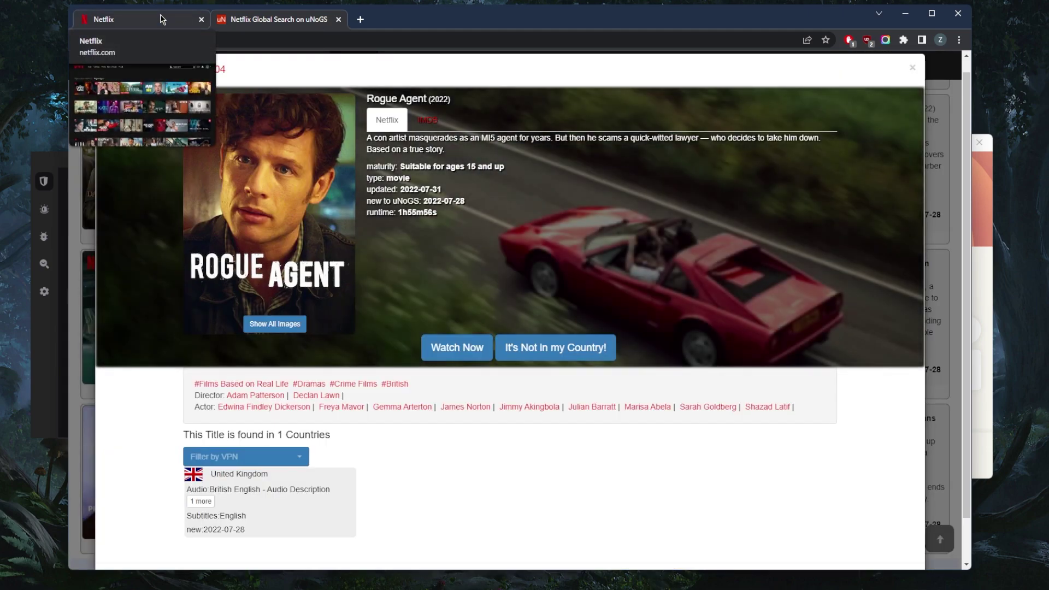
pyautogui.click(161, 19)
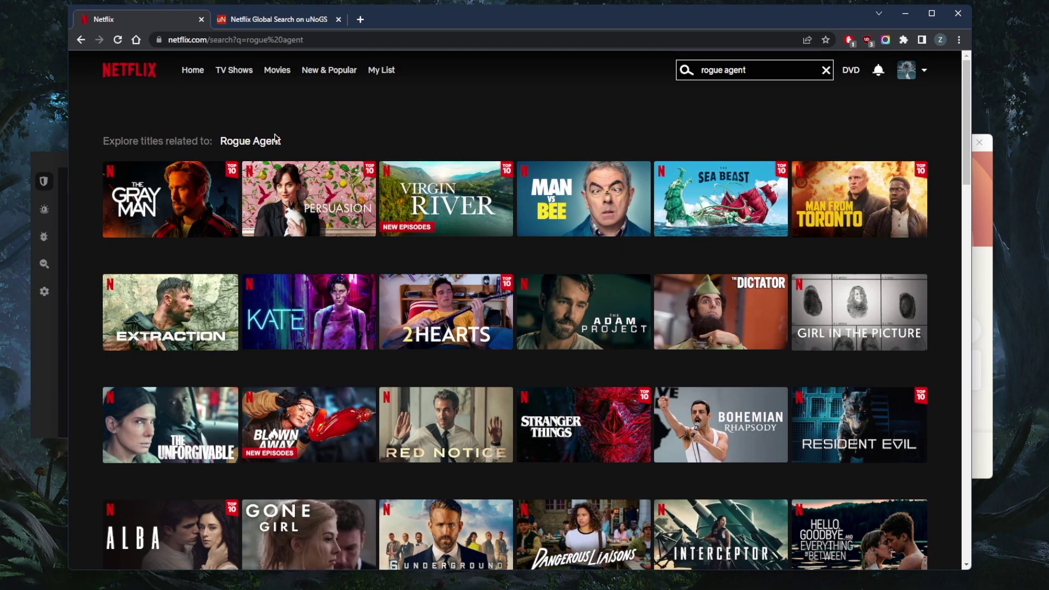
pyautogui.click(285, 23)
pyautogui.scroll(-1, 278, 348)
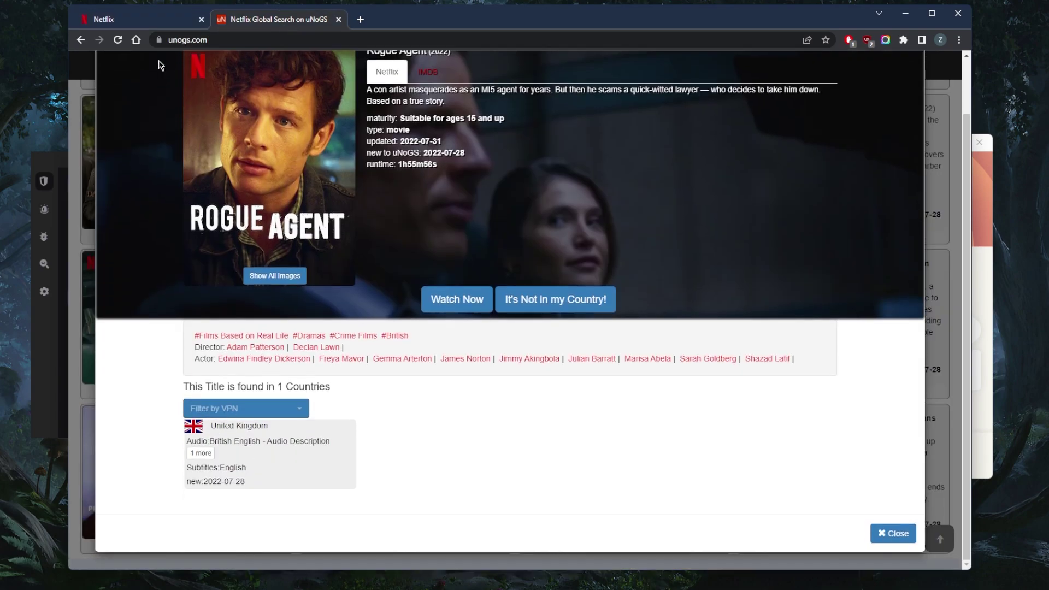
pyautogui.click(170, 19)
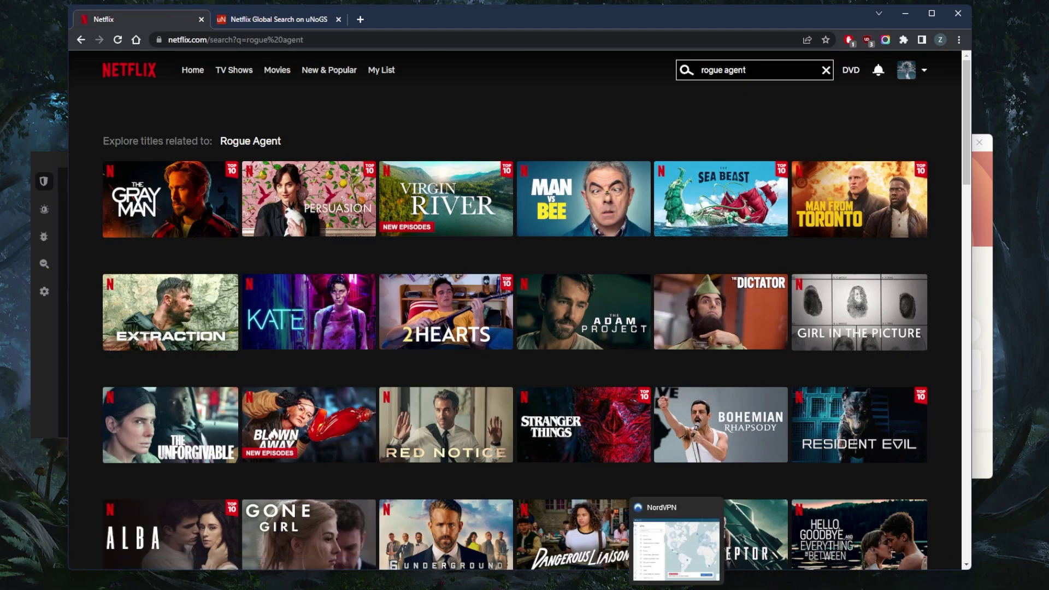
pyautogui.click(676, 588)
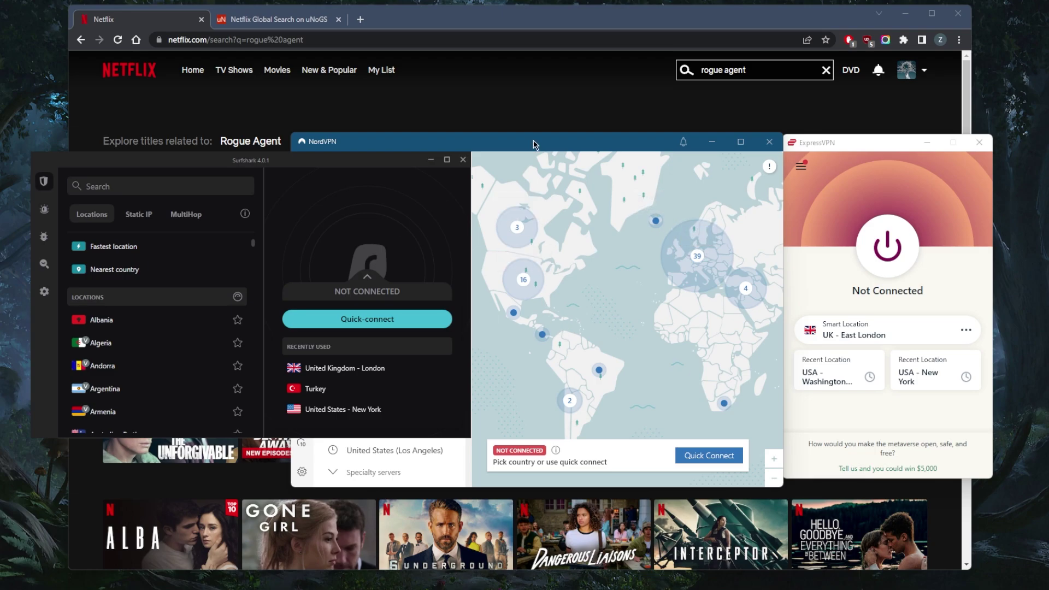
# Connect ExpressVPN to UK - East London and reload the Netflix 'rogue agent' search
pyautogui.click(878, 253)
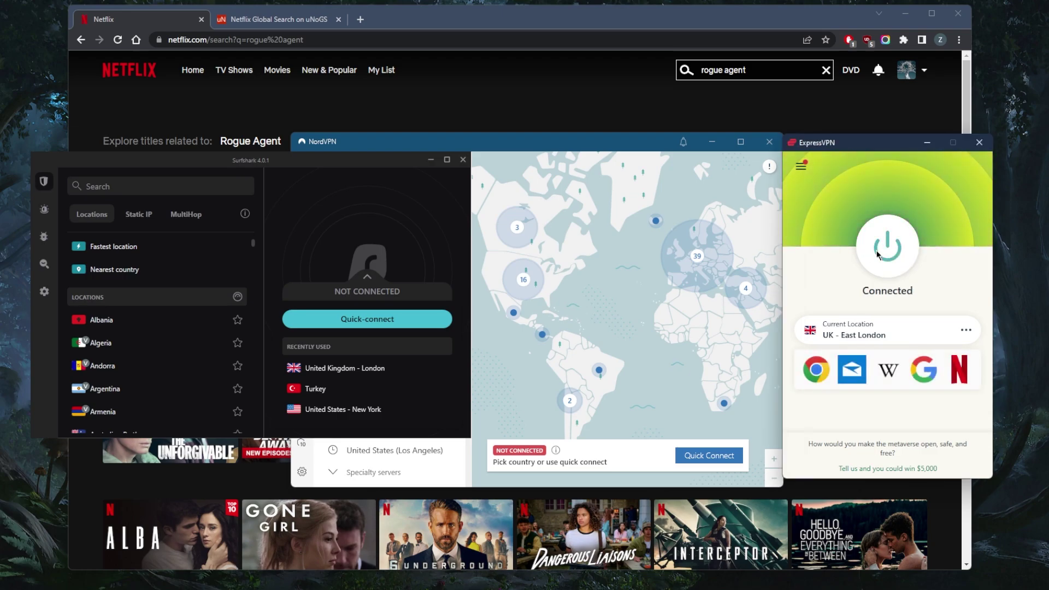
pyautogui.click(542, 108)
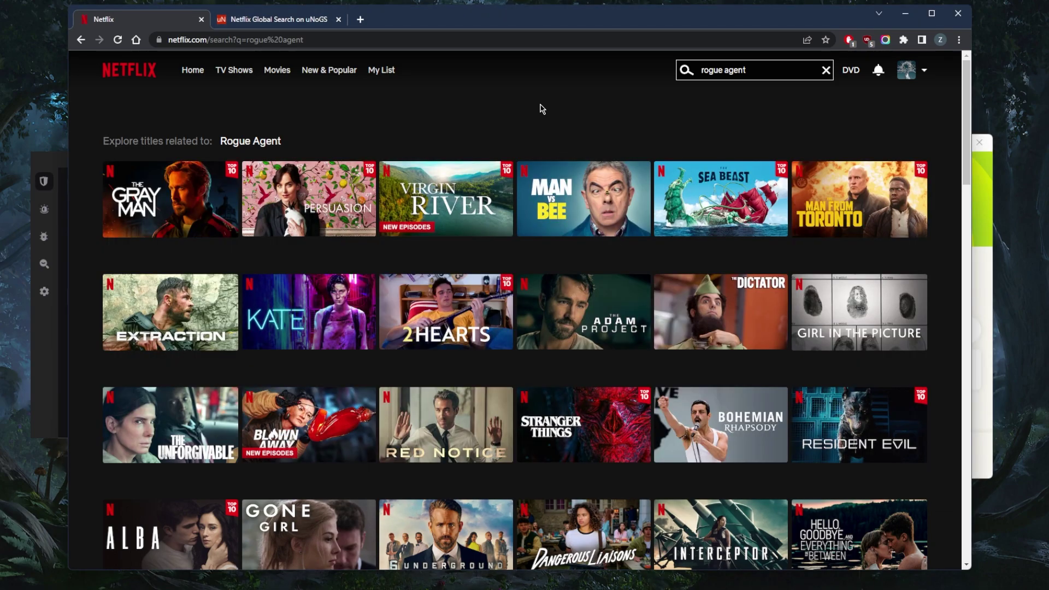
pyautogui.press('F5')
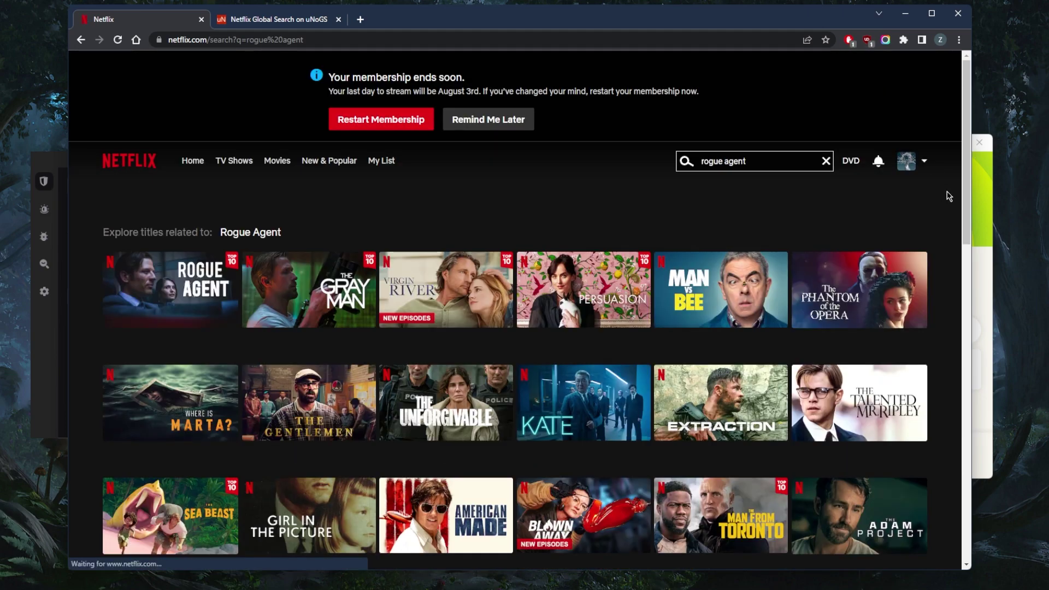
pyautogui.click(979, 212)
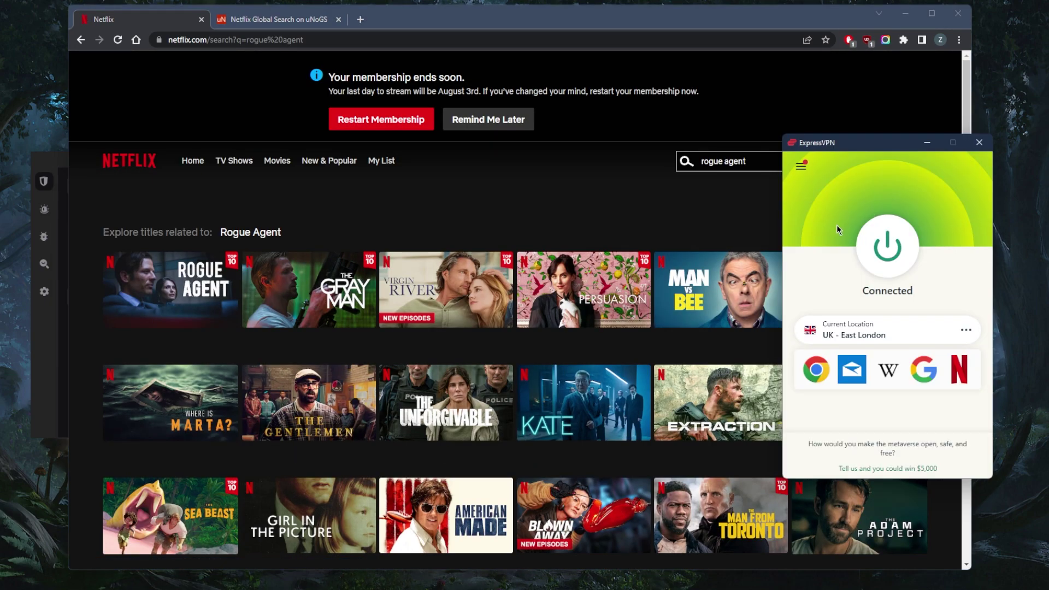
# Show ExpressVPN's full list of all VPN locations
pyautogui.click(806, 165)
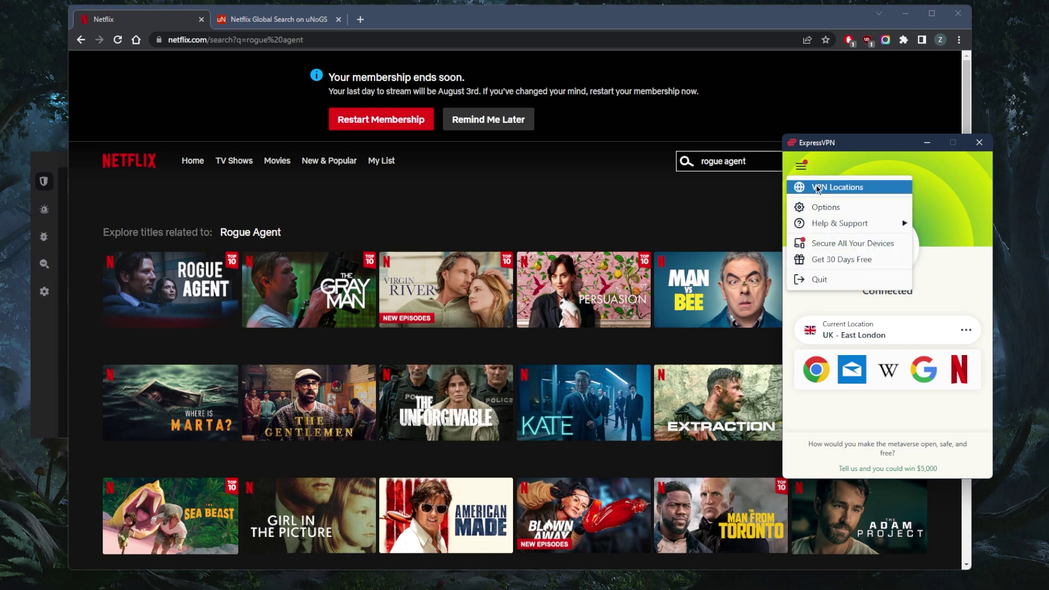
pyautogui.click(813, 187)
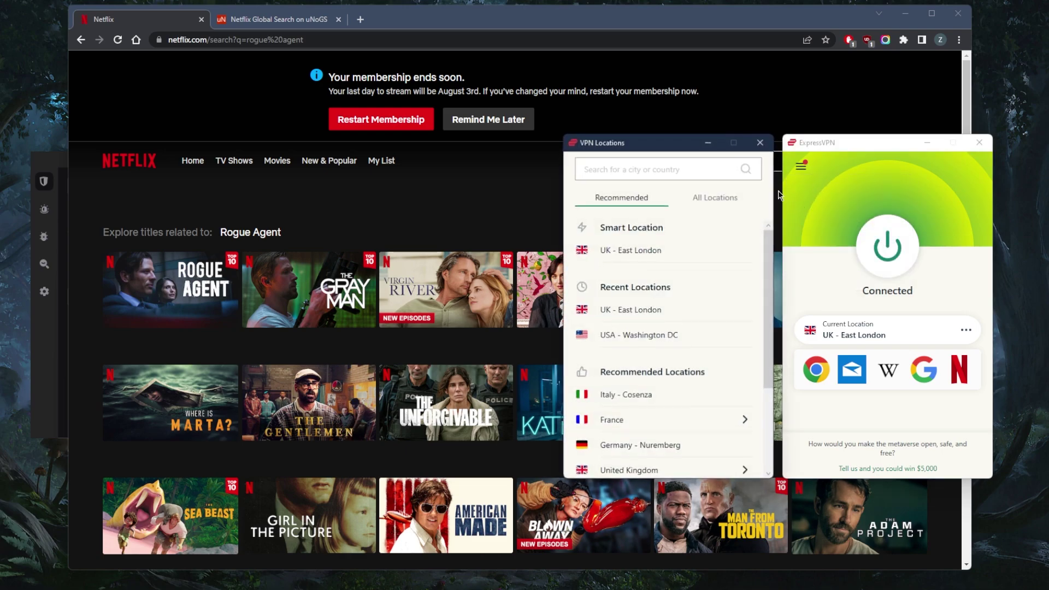
pyautogui.click(720, 201)
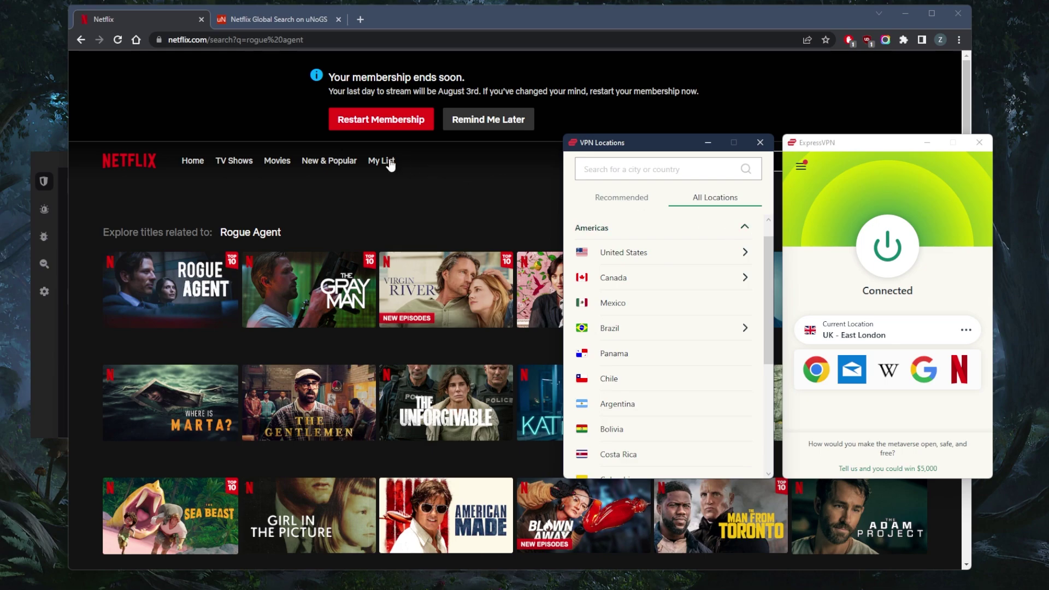
# Scroll the Netflix results past Tomb Raider and American Assassin, then disconnect ExpressVPN
pyautogui.click(453, 173)
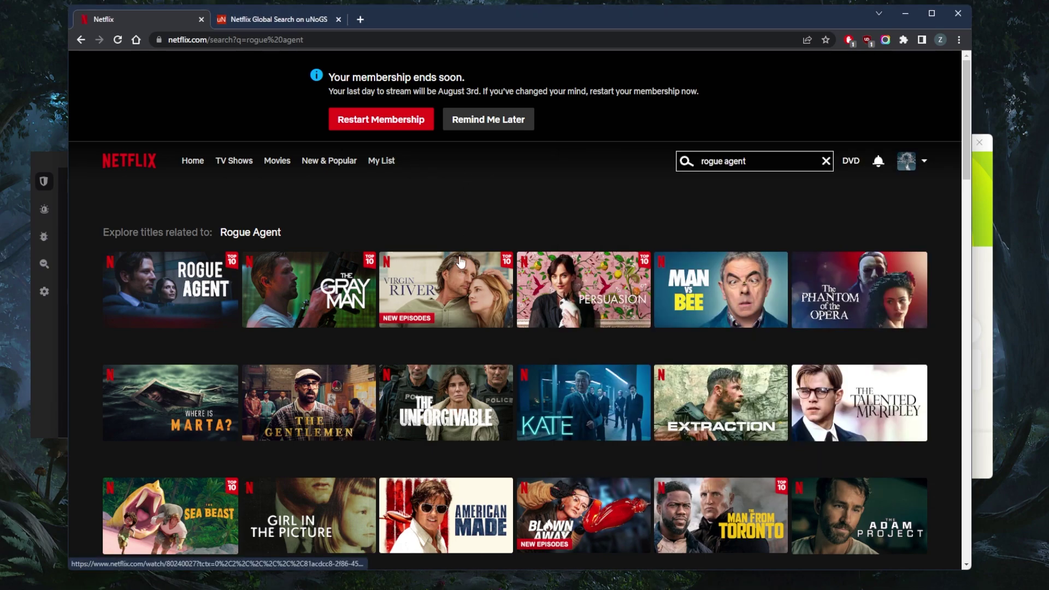
pyautogui.moveTo(460, 263)
pyautogui.scroll(-3, 461, 262)
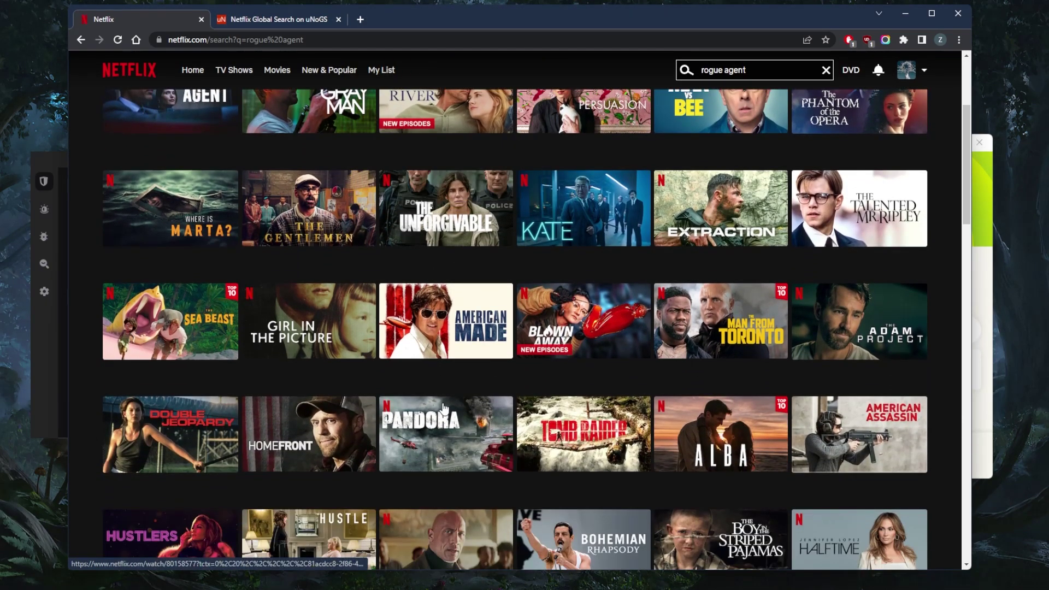
pyautogui.moveTo(560, 461)
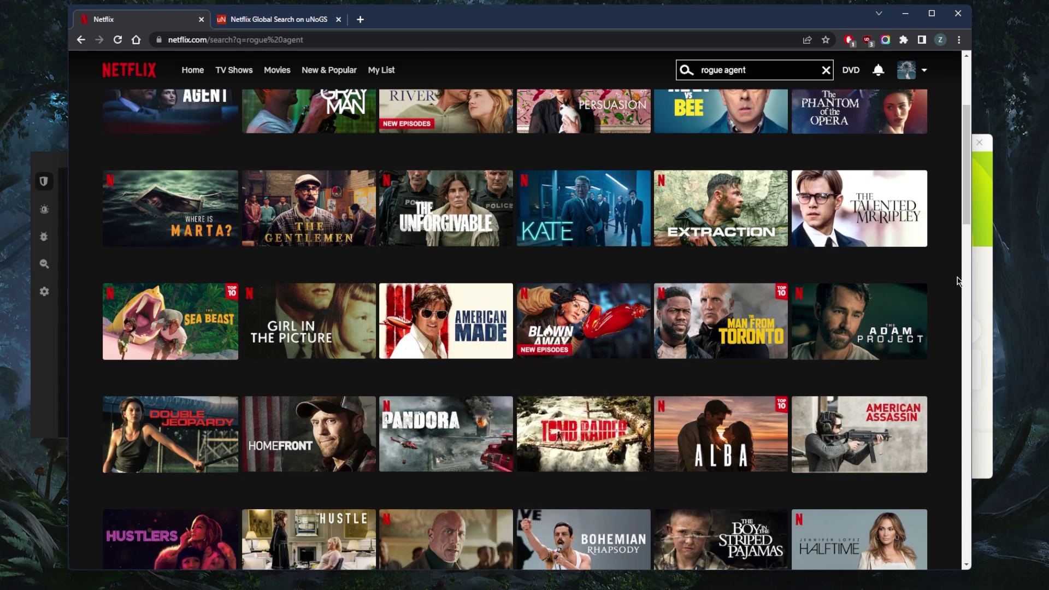
pyautogui.click(988, 285)
pyautogui.click(887, 246)
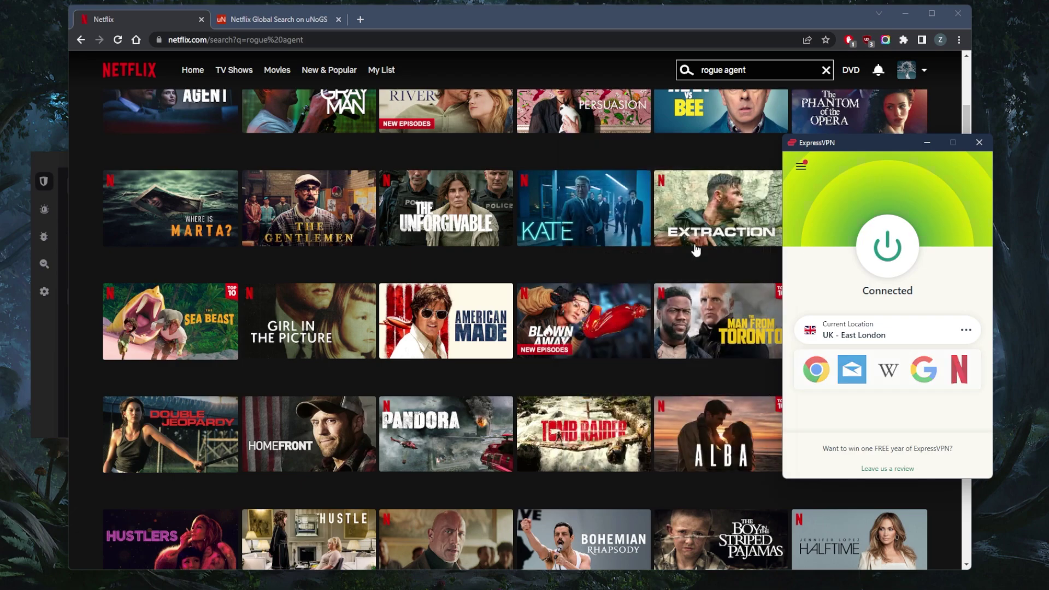
# Reload the Netflix search without the VPN, scroll past The Gray Man, and dismiss the membership notice
pyautogui.click(510, 268)
pyautogui.press('F5')
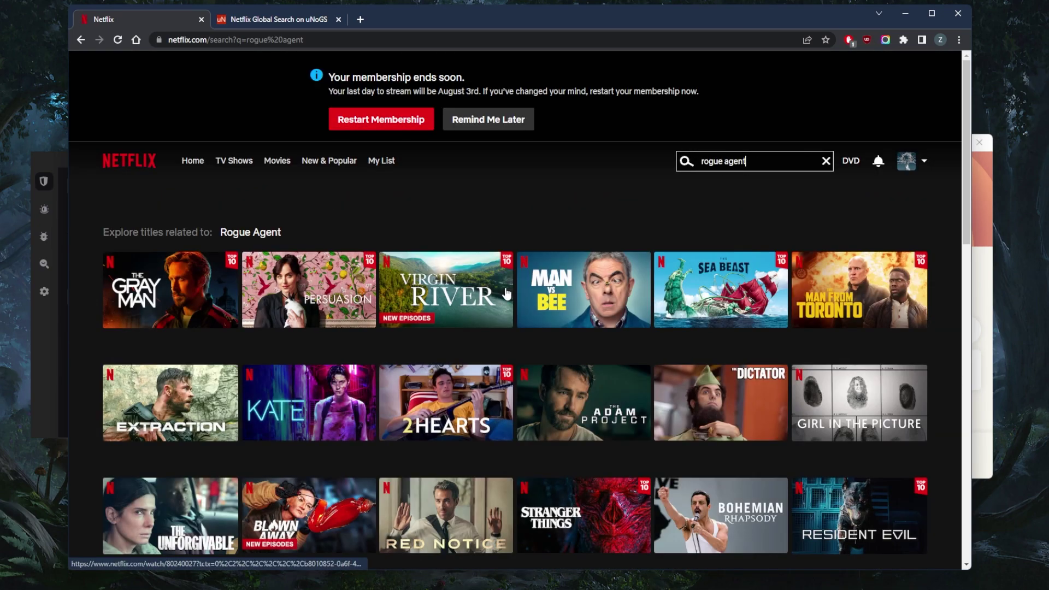
pyautogui.scroll(-4, 507, 295)
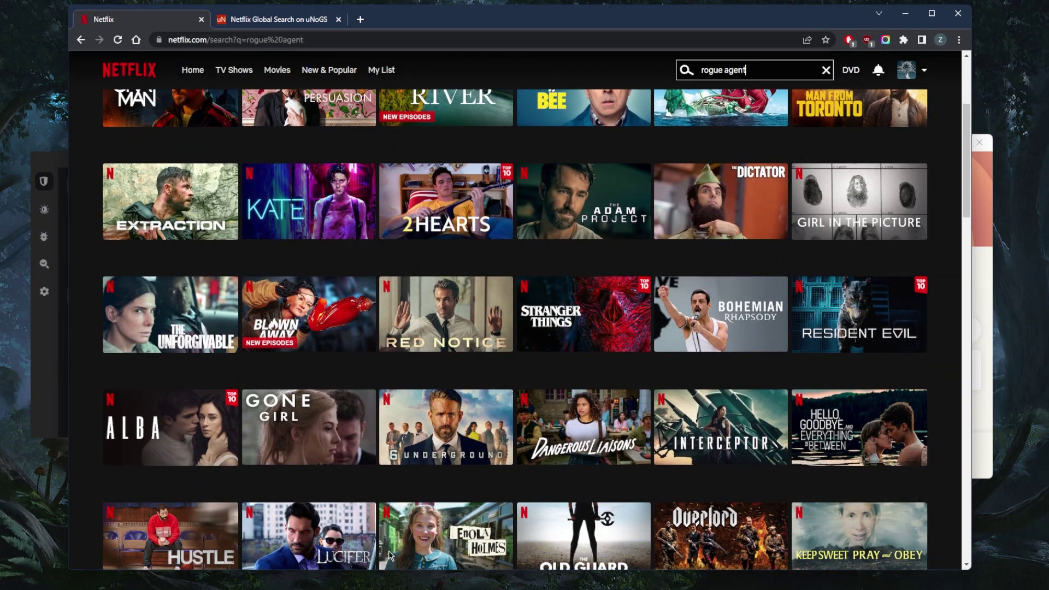
pyautogui.scroll(-2, 512, 473)
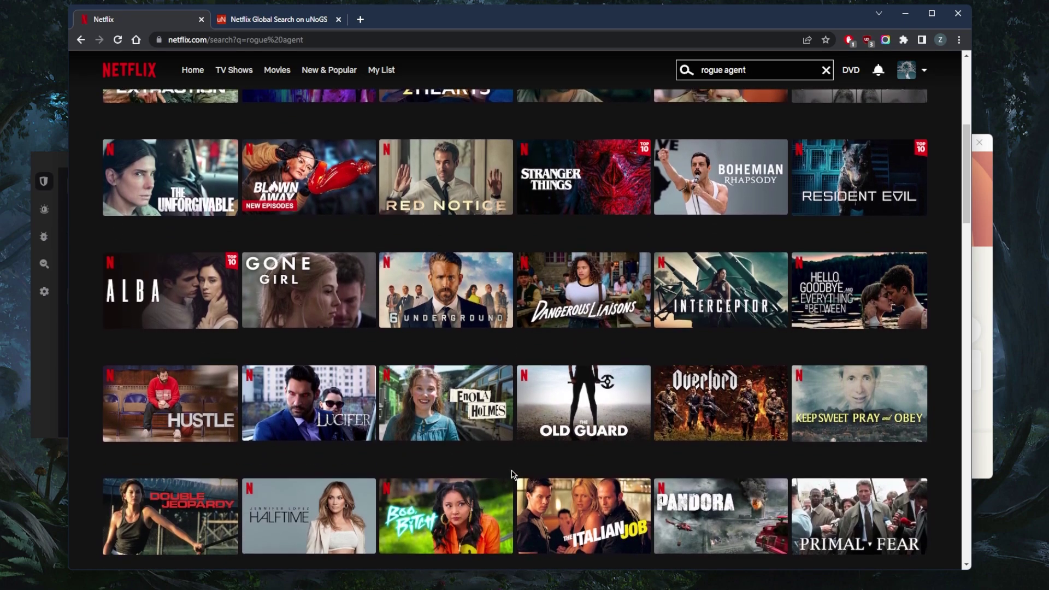
pyautogui.scroll(5, 512, 473)
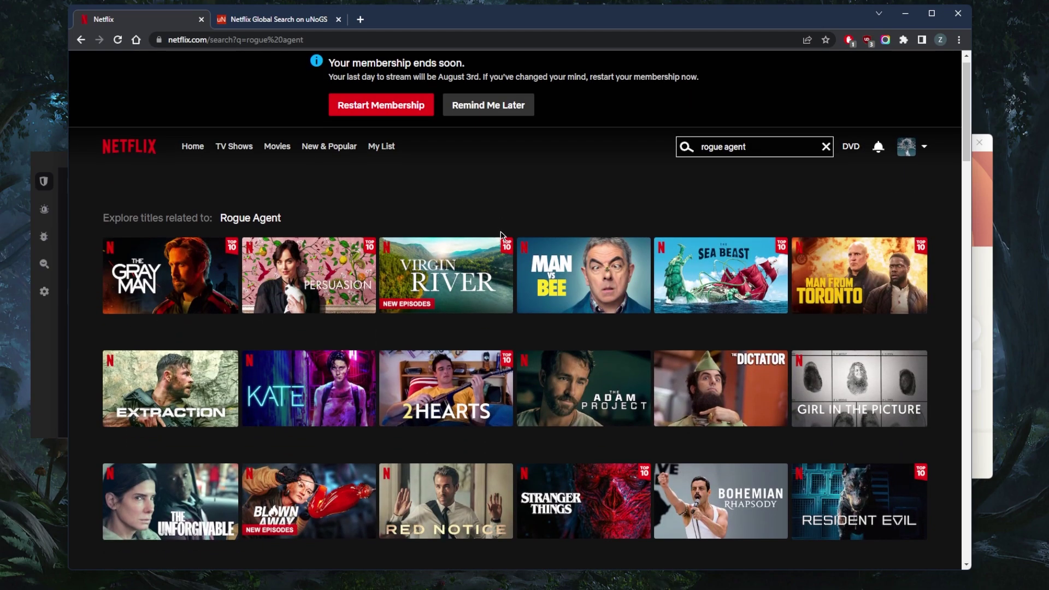
pyautogui.click(494, 104)
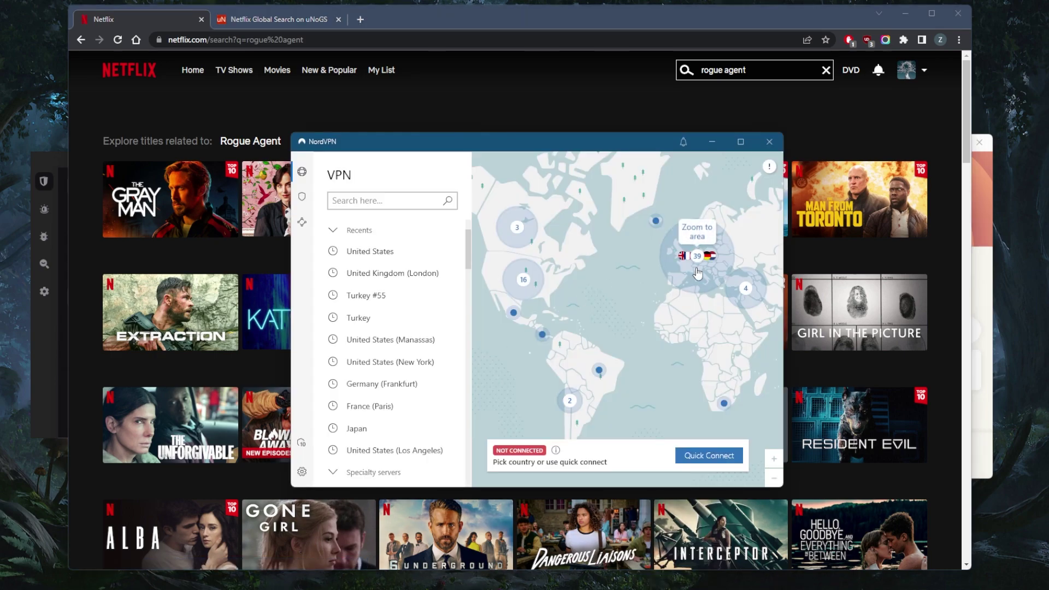
# Zoom NordVPN's map to the UK, connect to London, and reload the Netflix search
pyautogui.click(668, 270)
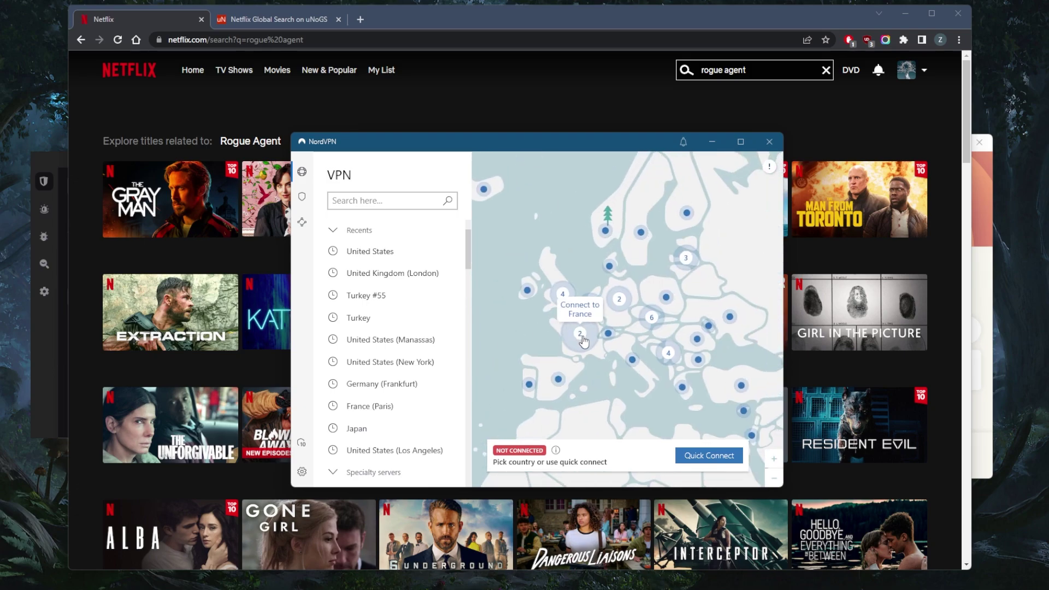
pyautogui.click(582, 337)
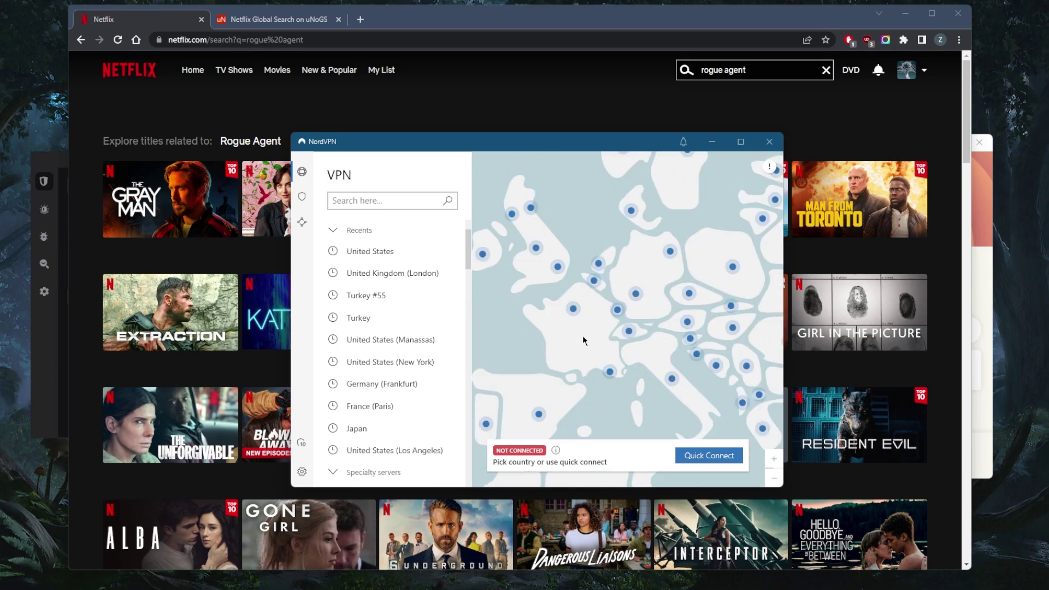
pyautogui.click(558, 268)
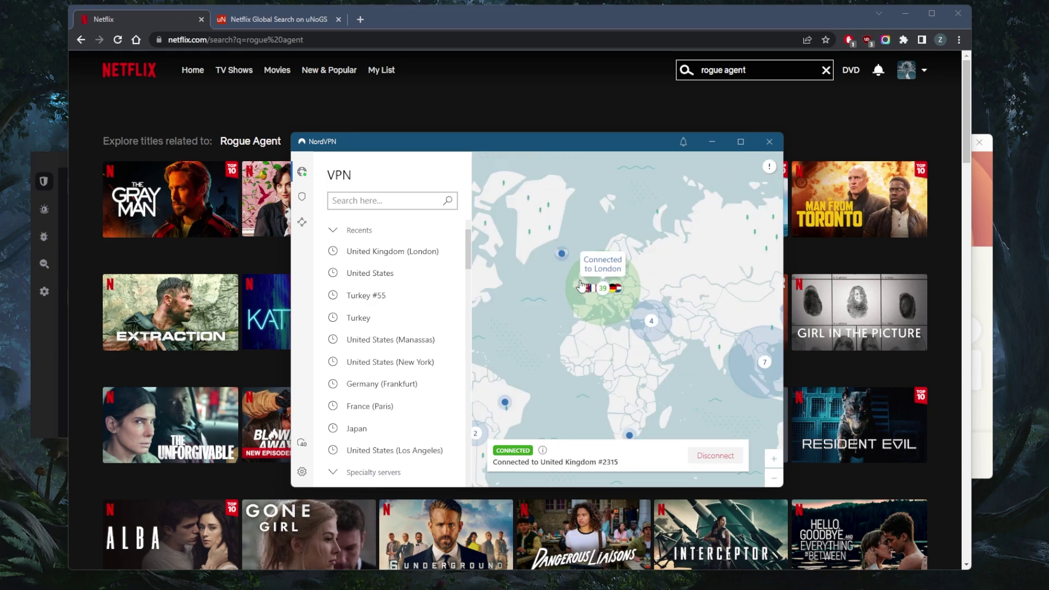
pyautogui.click(473, 99)
pyautogui.press('F5')
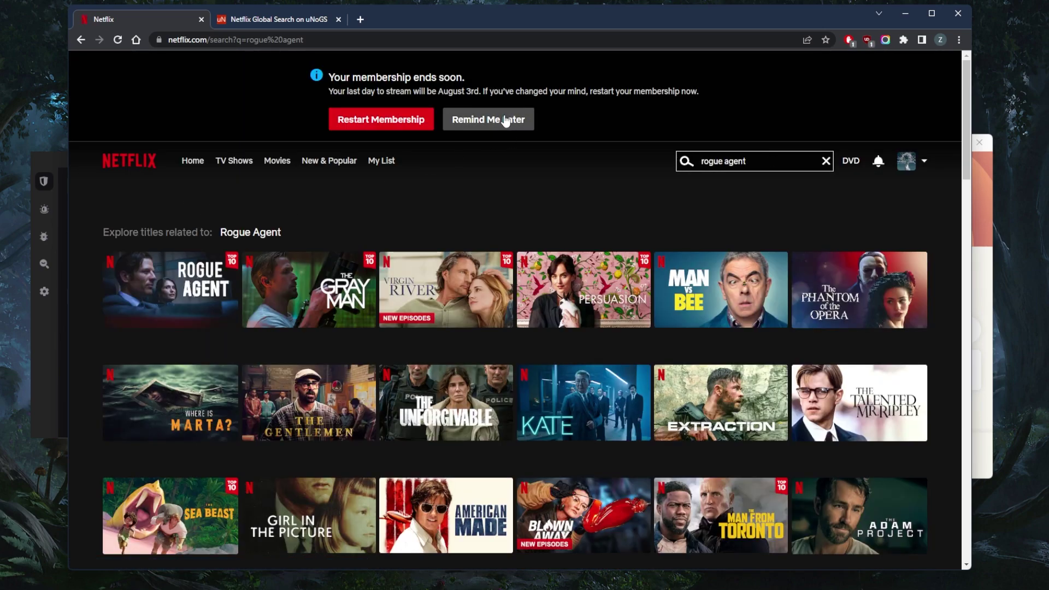
# Dismiss the membership notice, pan the NordVPN map to the Americas, and bring up Surfshark
pyautogui.click(507, 119)
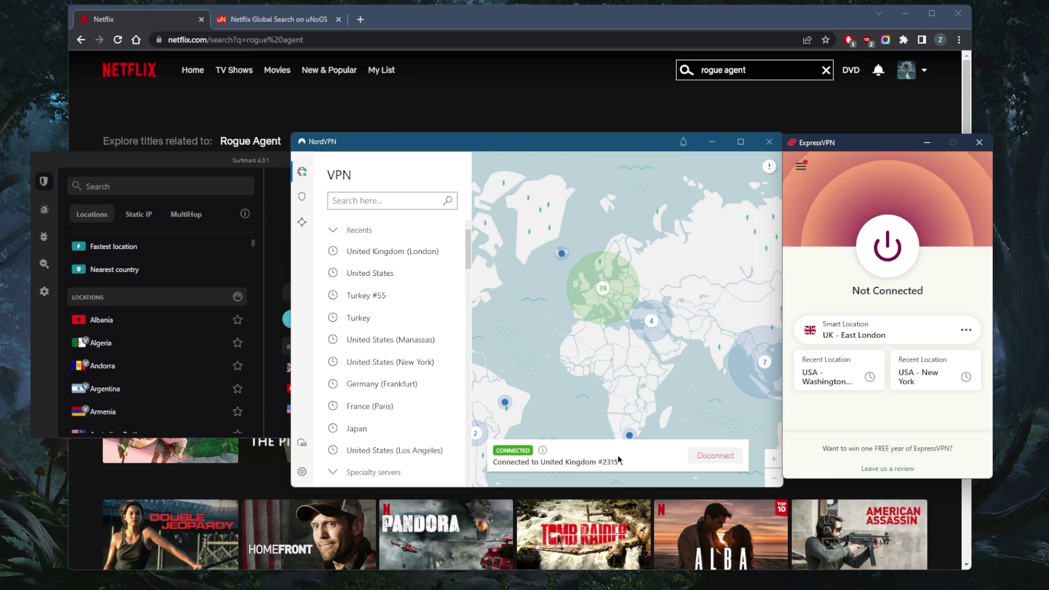
pyautogui.moveTo(611, 392); pyautogui.dragTo(680, 352)
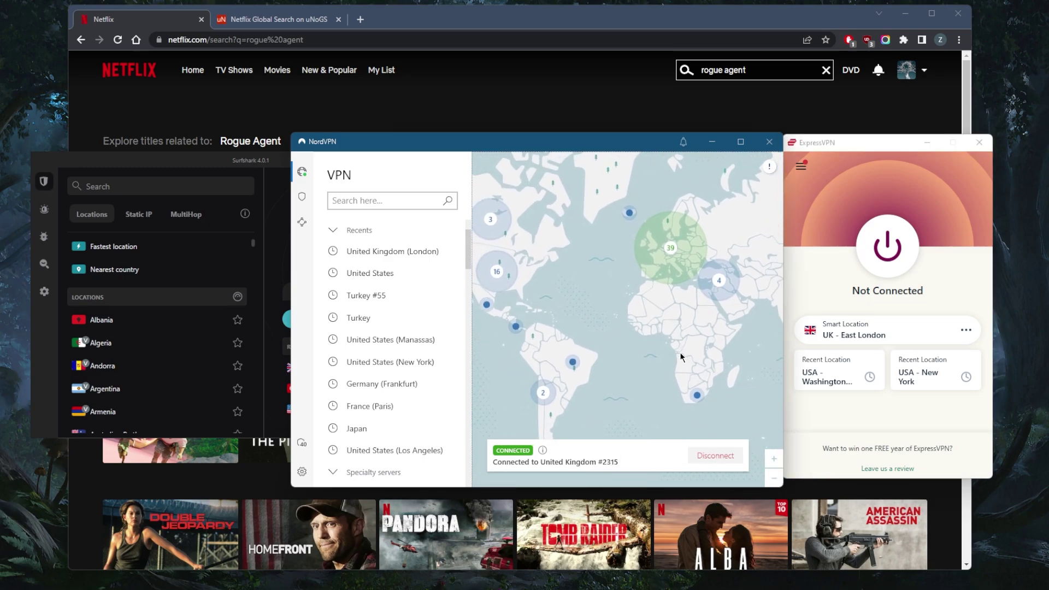
pyautogui.click(259, 164)
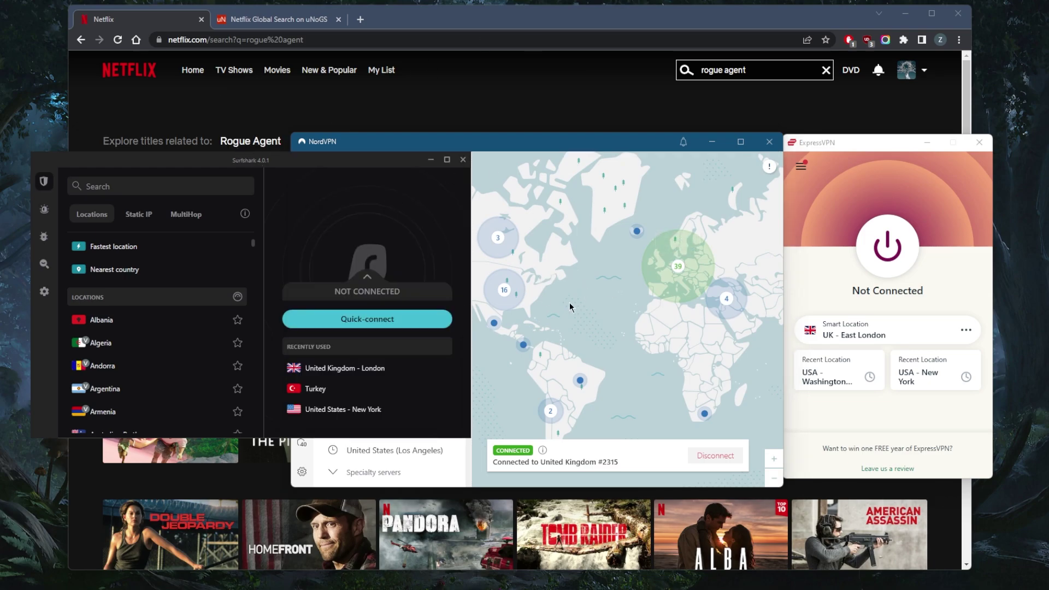